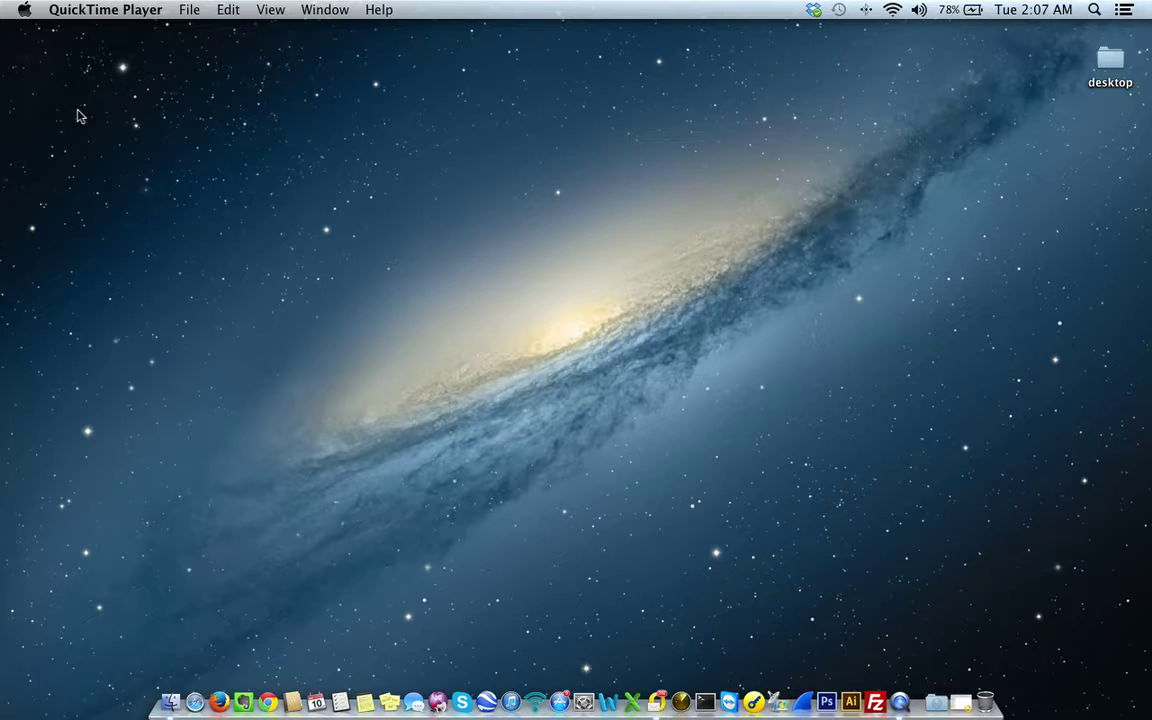
# - Bring Finder forward, launch Firefox, and load amazon.com in the address bar
pyautogui.click(72, 106)
pyautogui.click(200, 107)
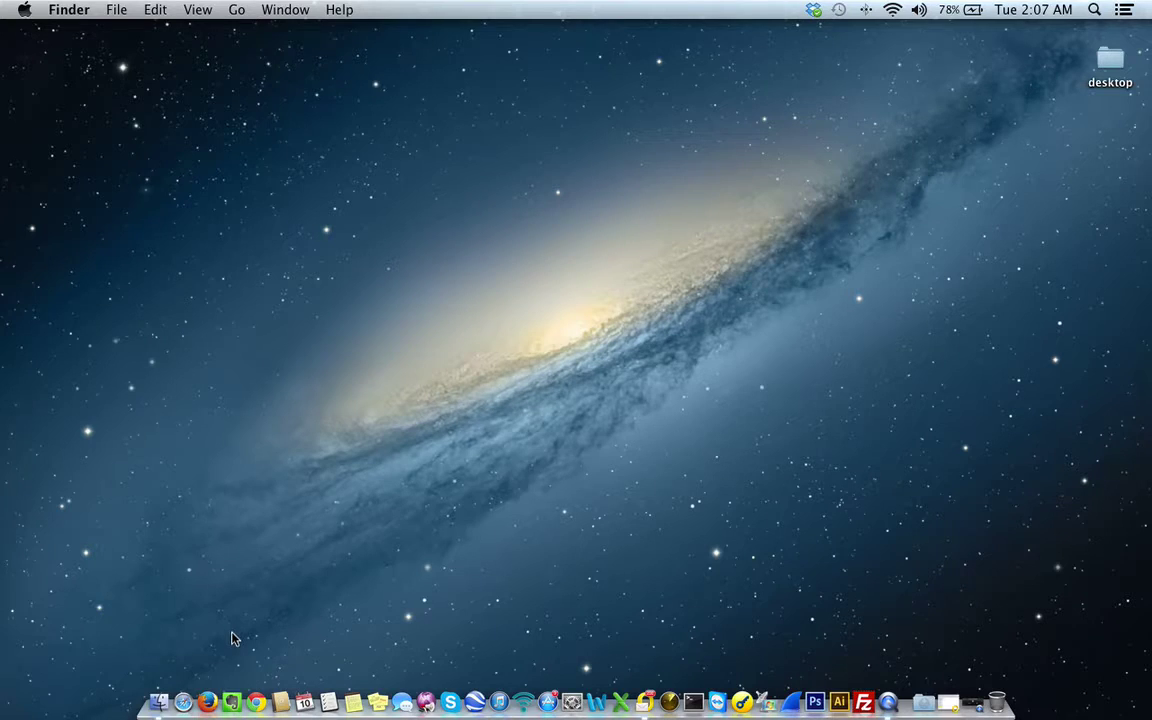
pyautogui.click(207, 700)
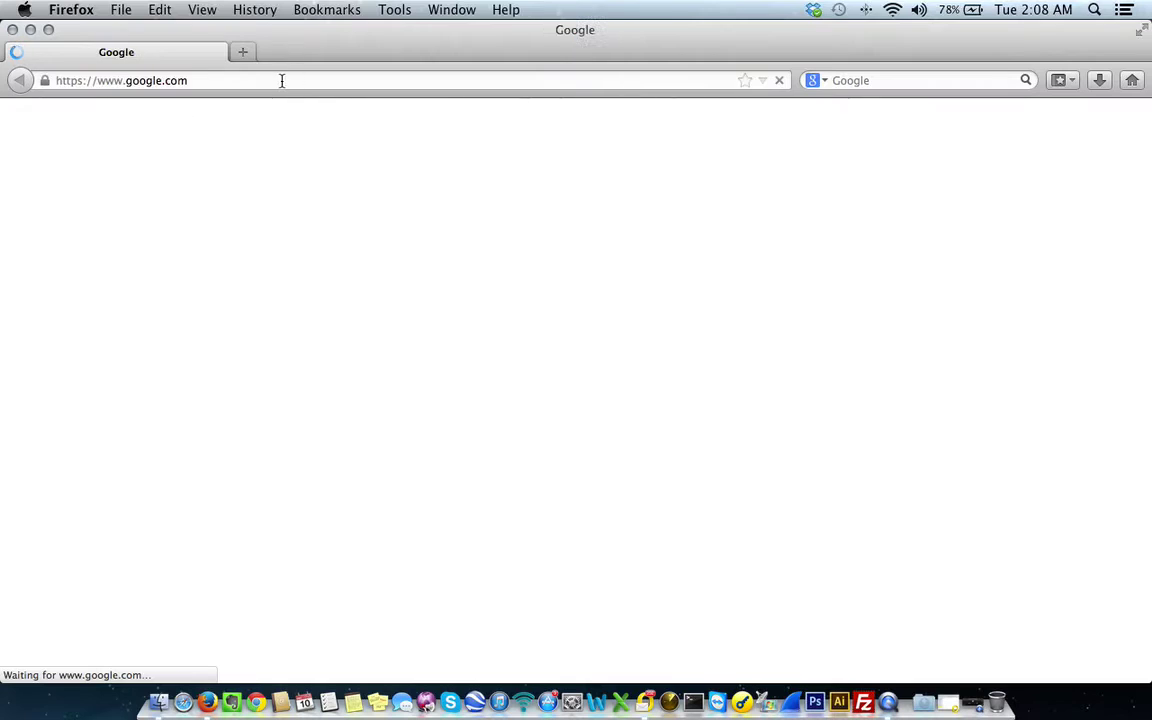
pyautogui.click(283, 80)
pyautogui.write('amazon.com')
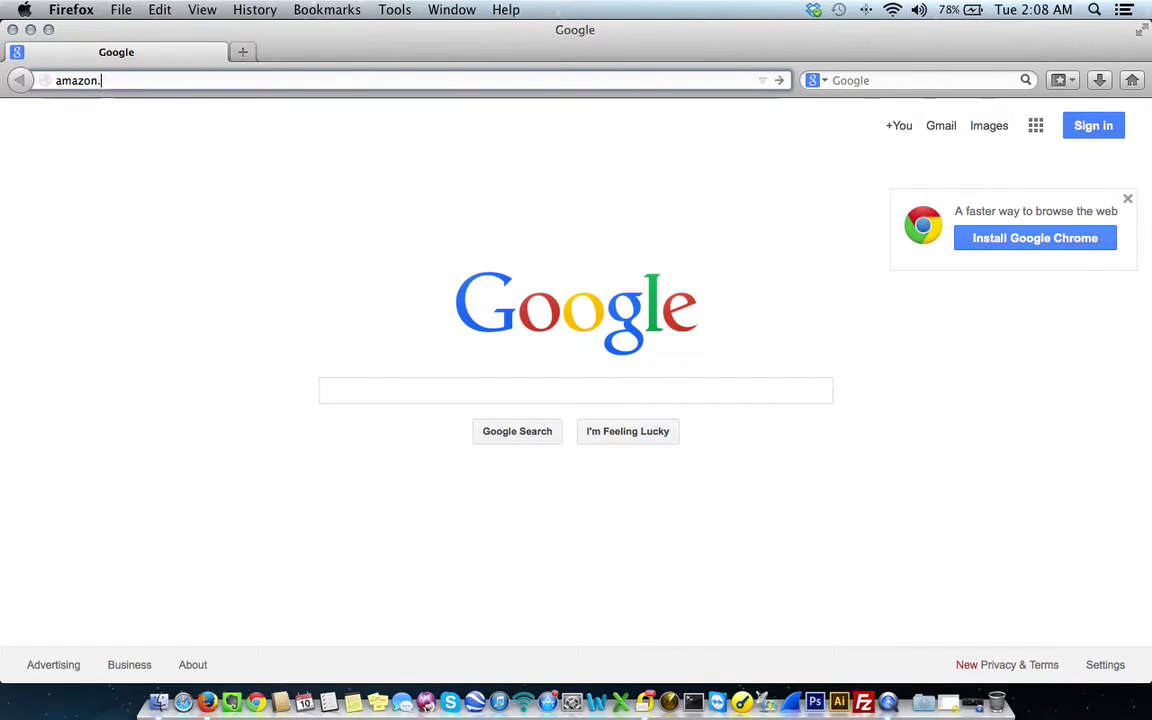
pyautogui.press('Return')
# - Search Amazon for 'nas hard drive' and skim the results
pyautogui.click(388, 170)
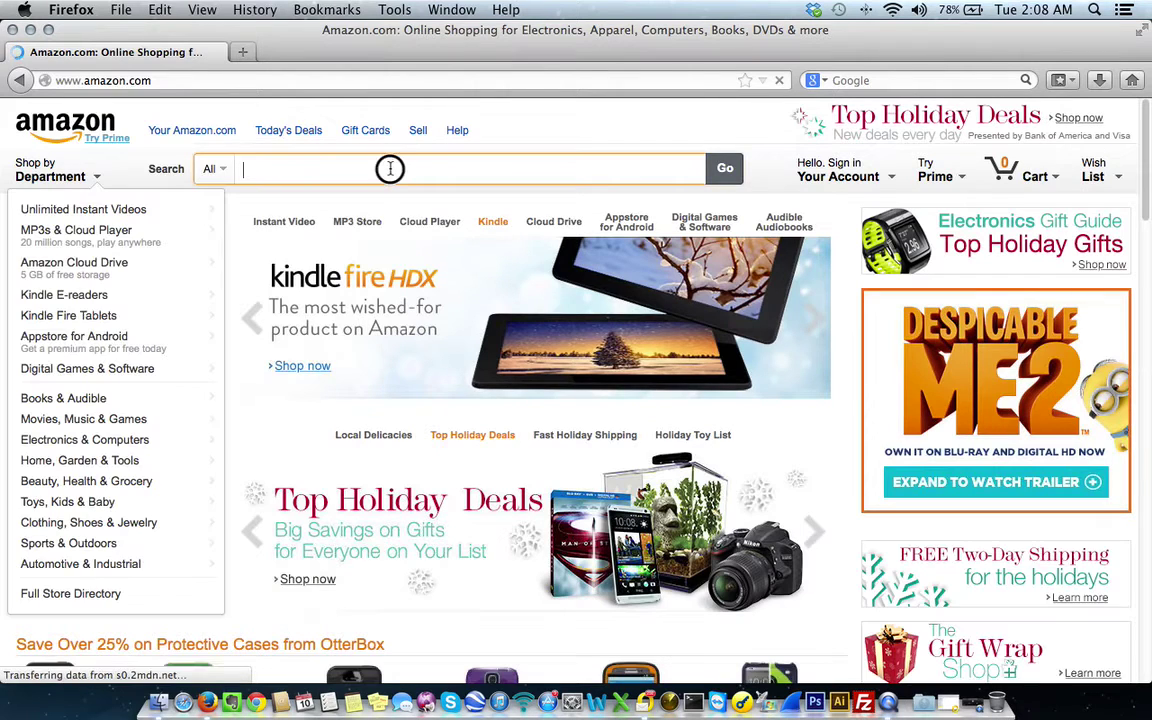
pyautogui.write('nas hard drive')
pyautogui.press('Return')
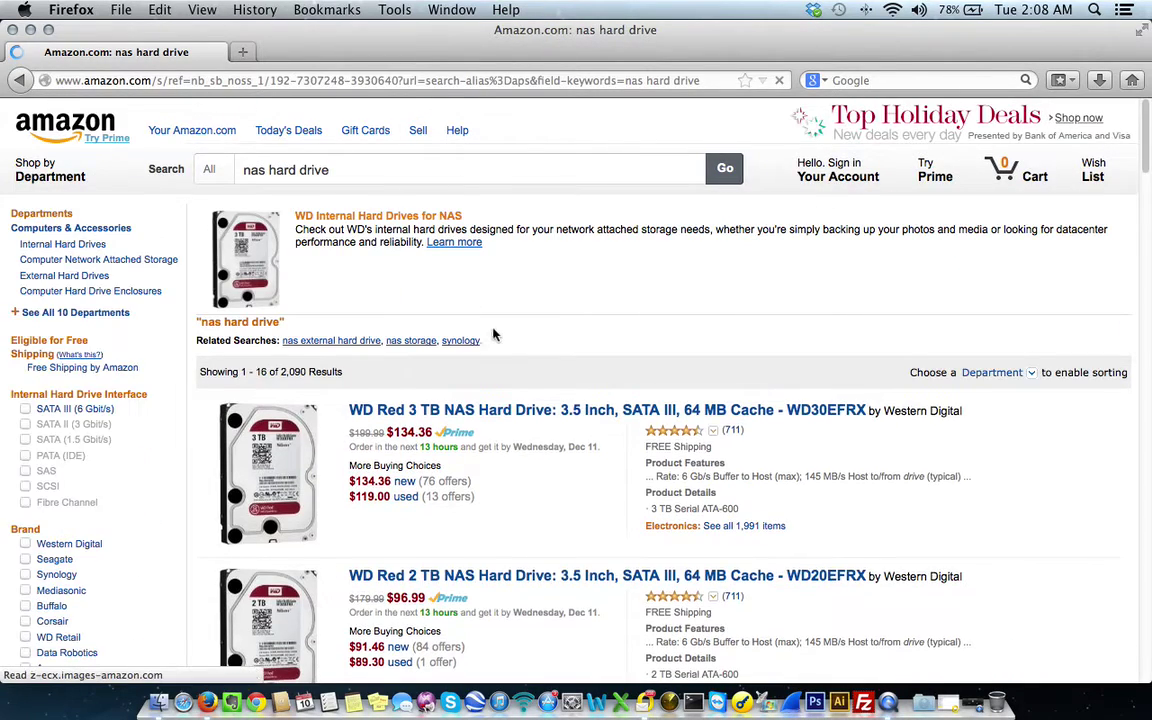
pyautogui.scroll(-10, 496, 395)
pyautogui.scroll(10, 490, 398)
# - Refine the search to 'western digital nas drive', then shorten it to 'western digital nas'
pyautogui.tripleClick(355, 170)
pyautogui.write('western')
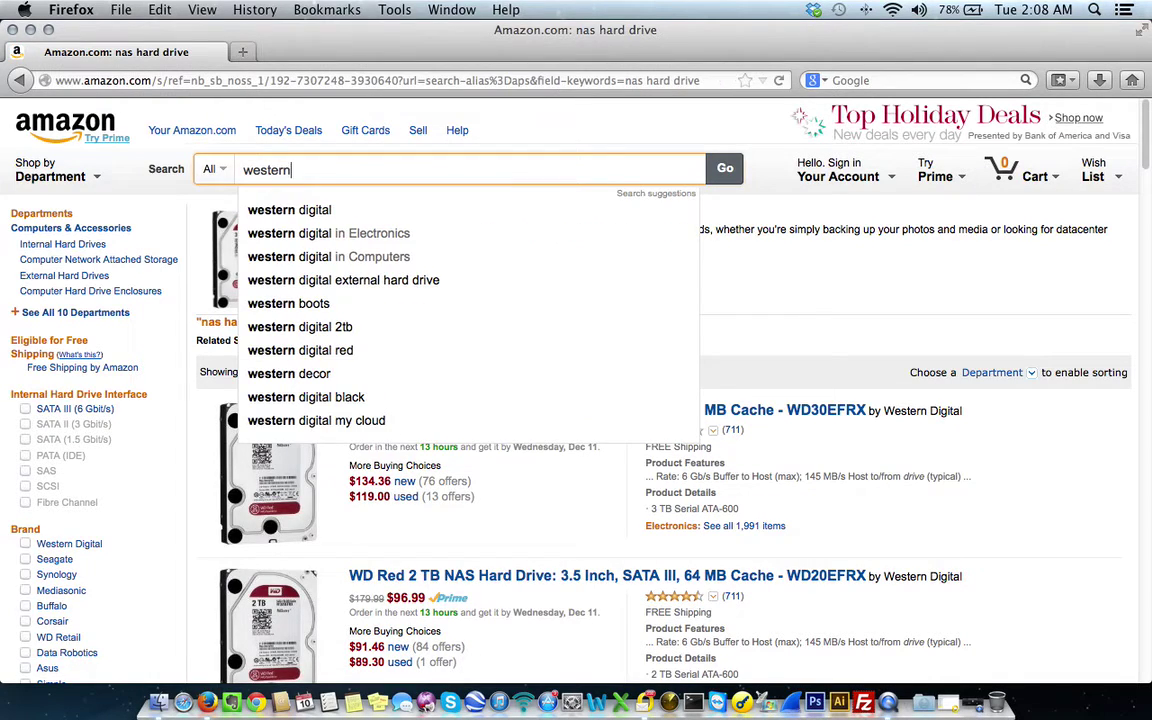
pyautogui.write(' digital nas drive')
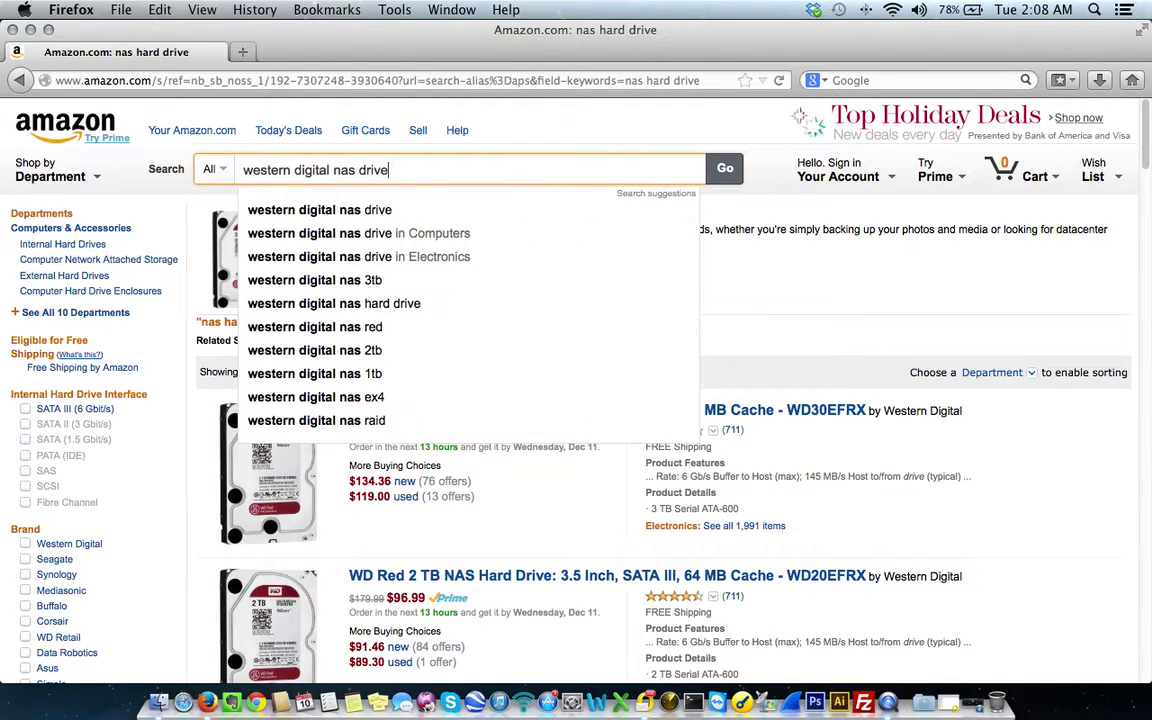
pyautogui.press('Return')
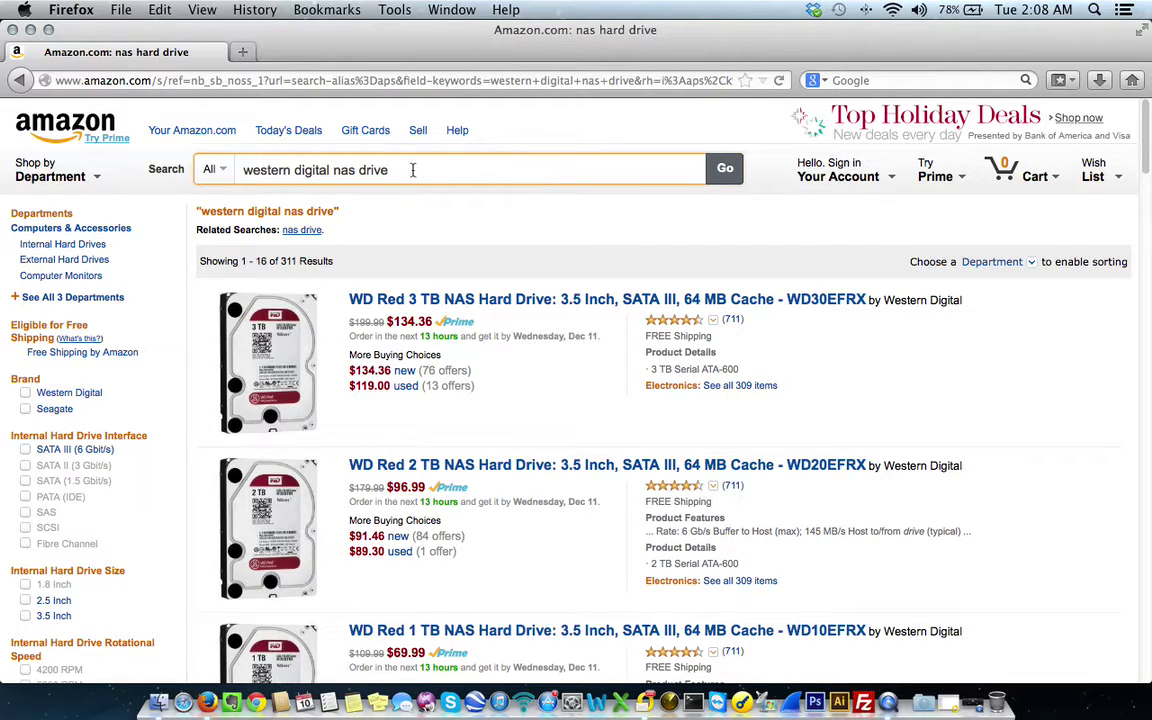
pyautogui.moveTo(395, 170); pyautogui.dragTo(337, 175)
pyautogui.write('nas')
pyautogui.press('Return')
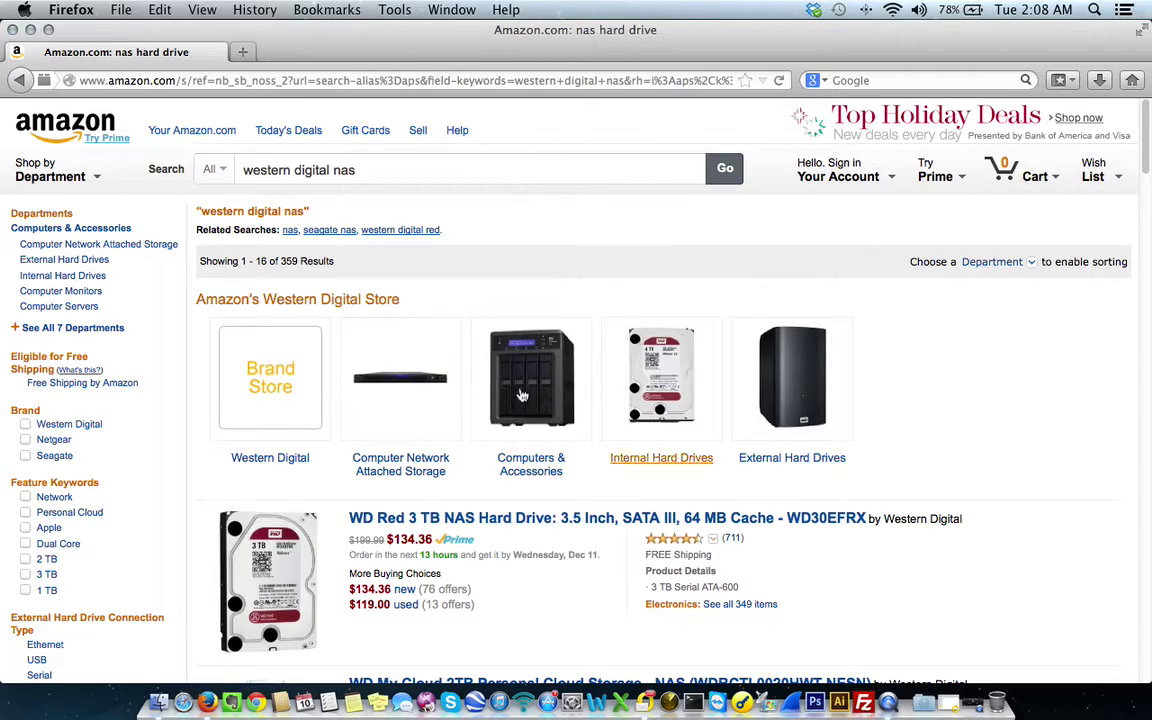
# - Filter to External Hard Drives and open the WD My Book Live 3TB product page
pyautogui.click(799, 460)
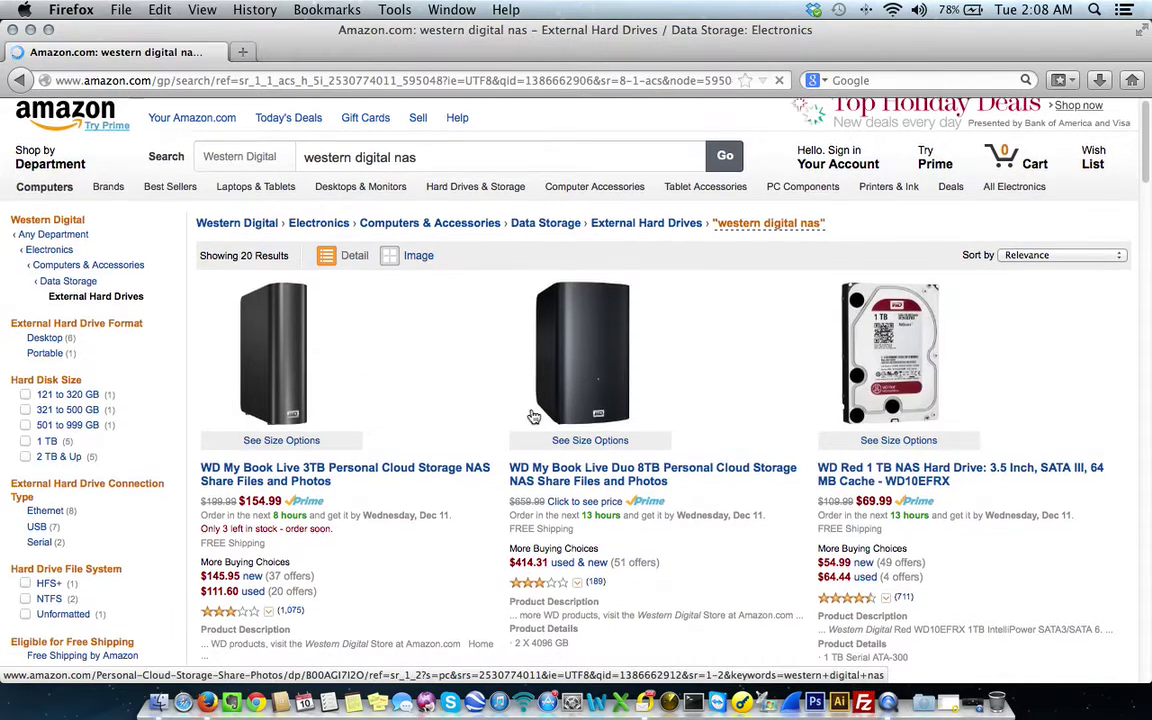
pyautogui.click(365, 468)
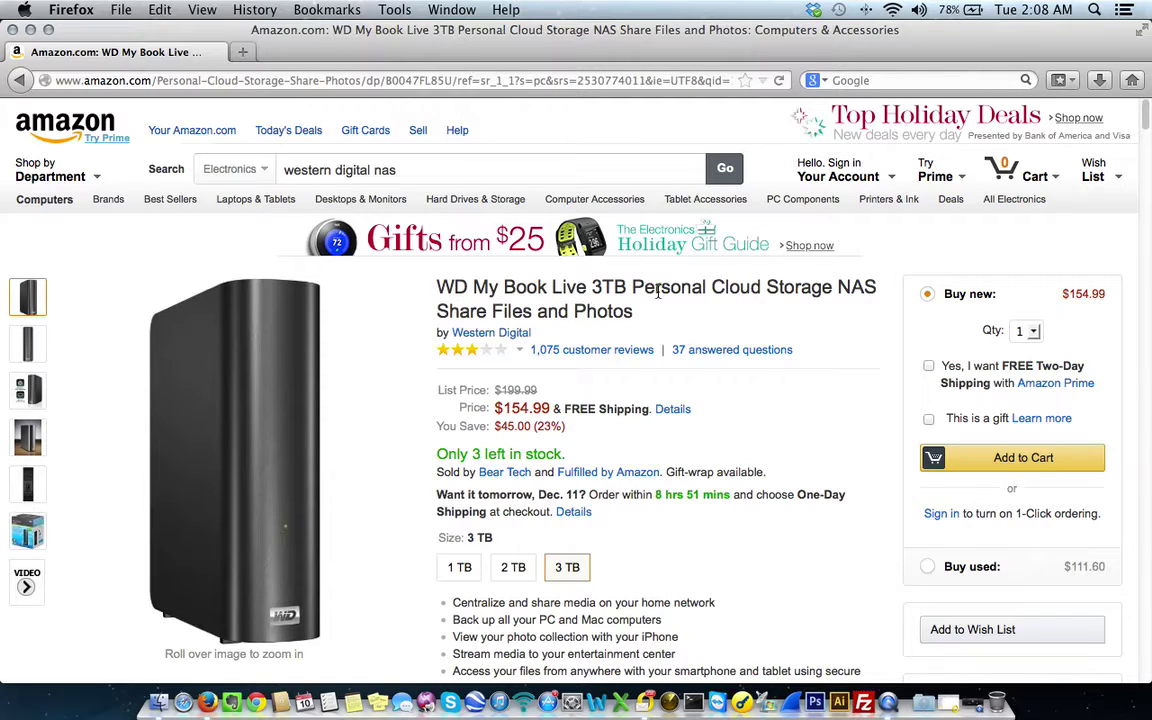
# - View the WD My Book Live's star-rating breakdown, then dismiss it
pyautogui.scroll(-1, 700, 330)
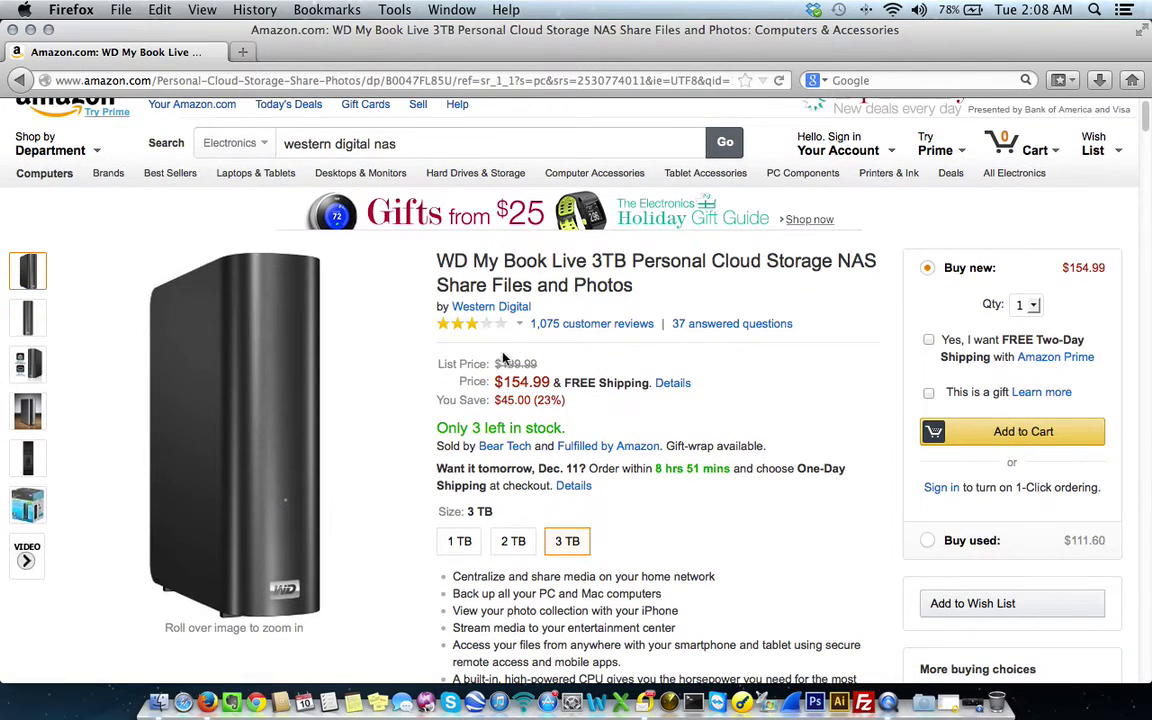
pyautogui.moveTo(472, 328)
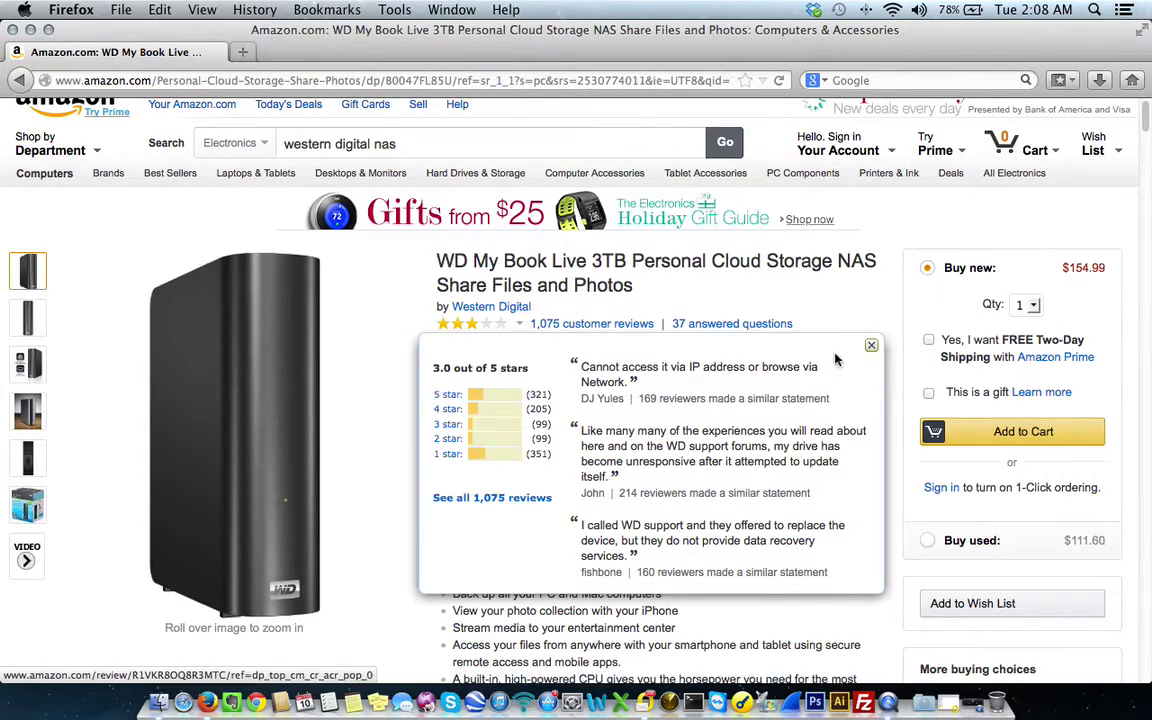
pyautogui.click(783, 297)
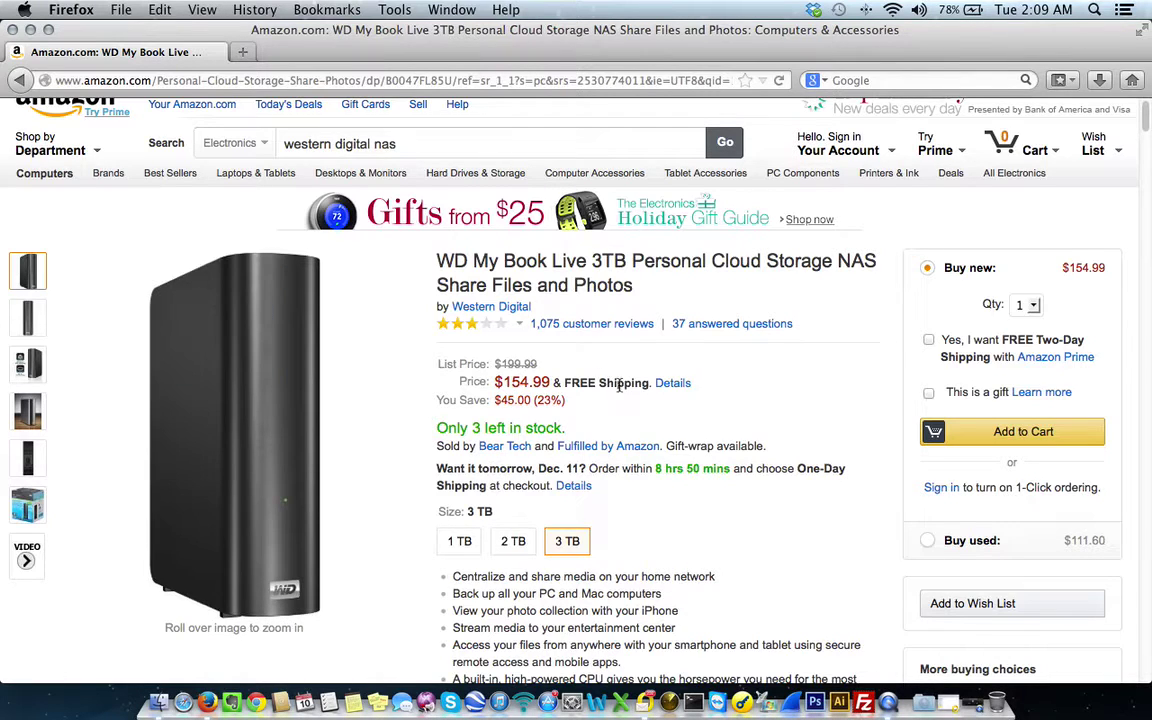
# - Scroll through the product page and preview the retail box photo thumbnail
pyautogui.scroll(-1, 636, 437)
pyautogui.scroll(-1, 636, 436)
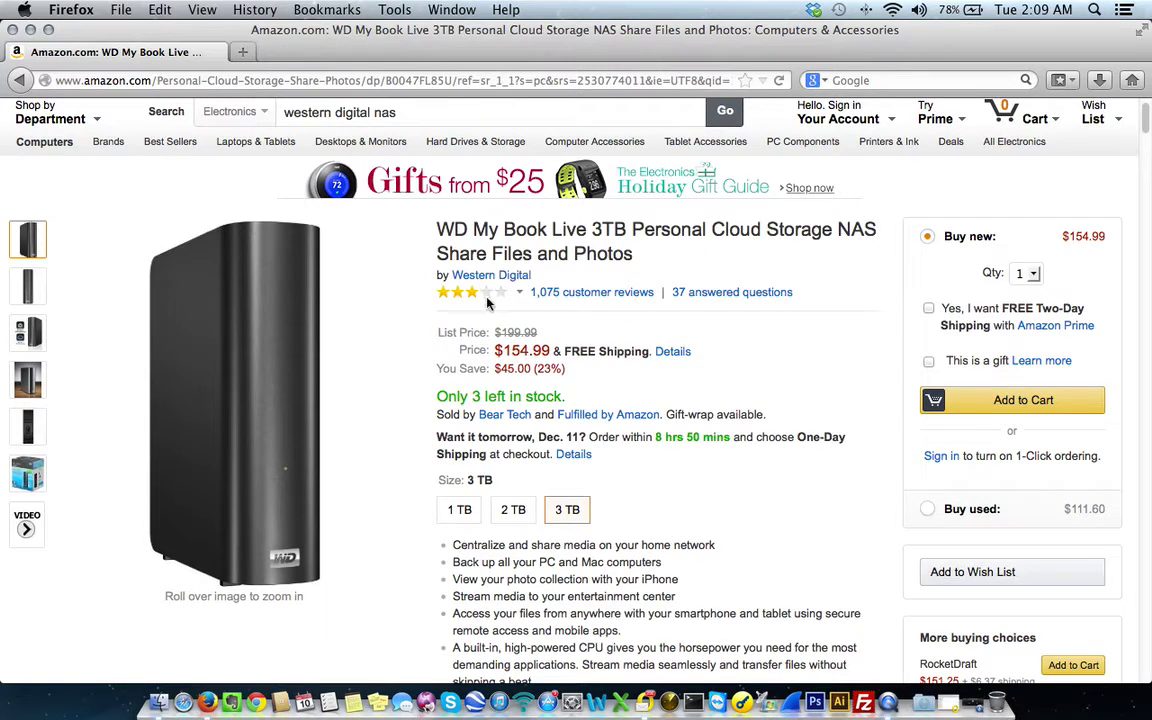
pyautogui.scroll(-2, 708, 430)
pyautogui.scroll(-4, 782, 442)
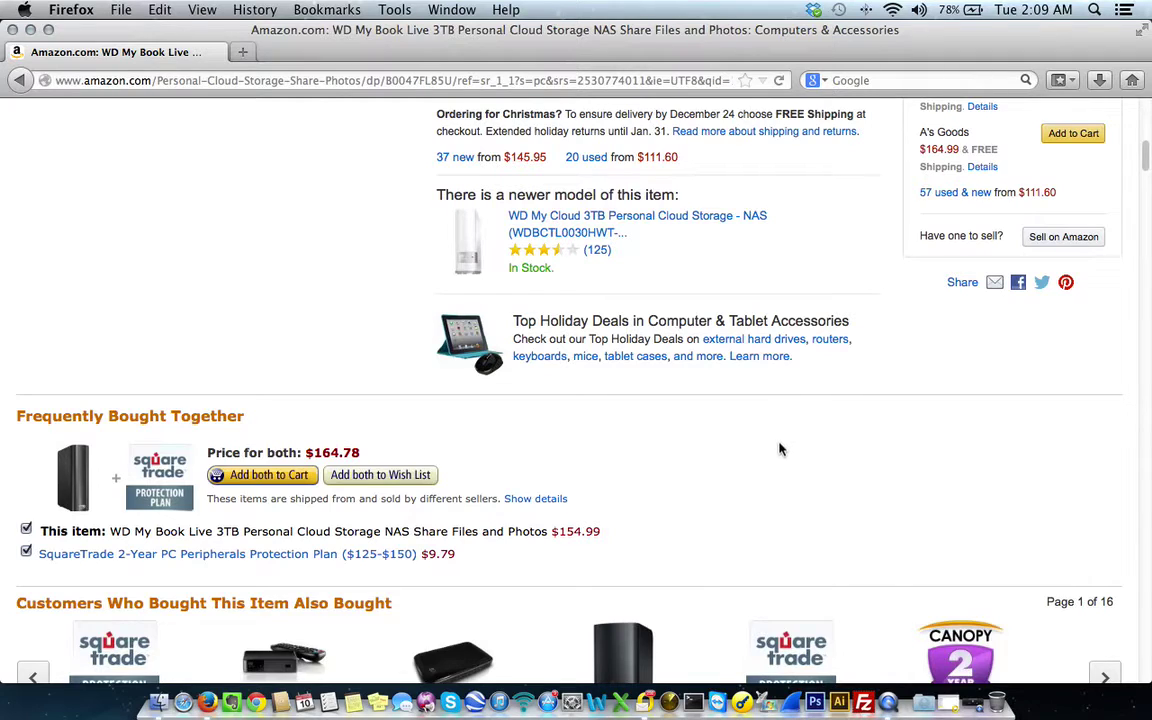
pyautogui.scroll(8, 779, 447)
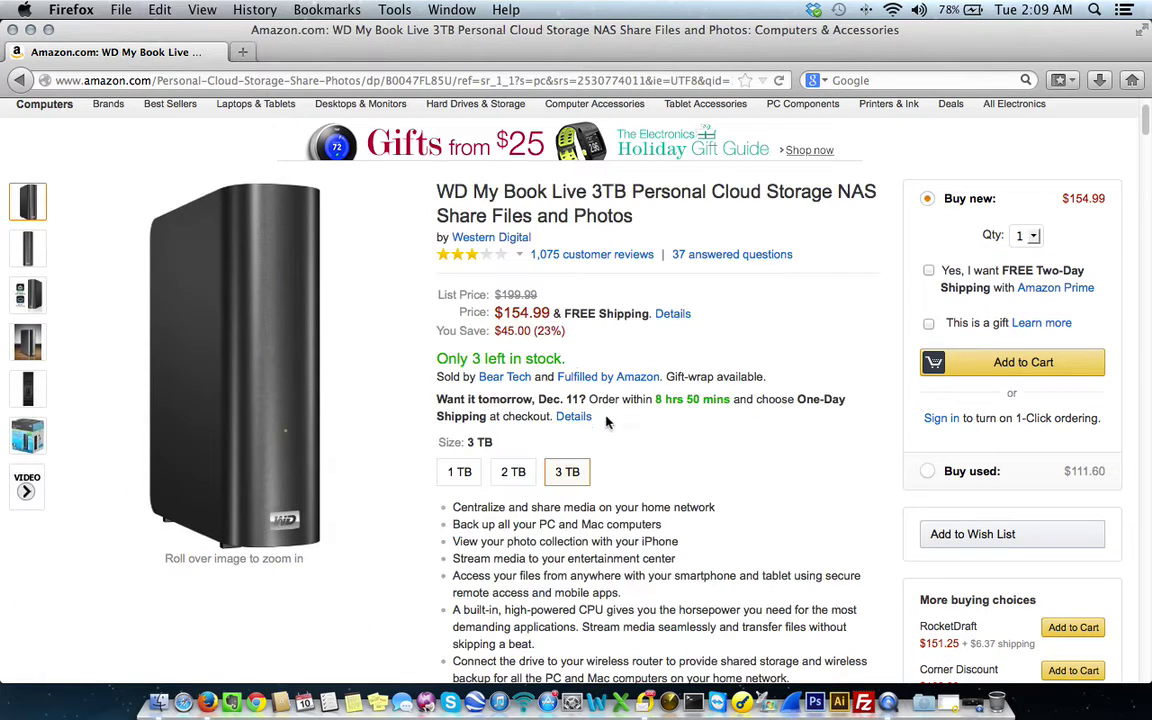
pyautogui.scroll(1, 594, 448)
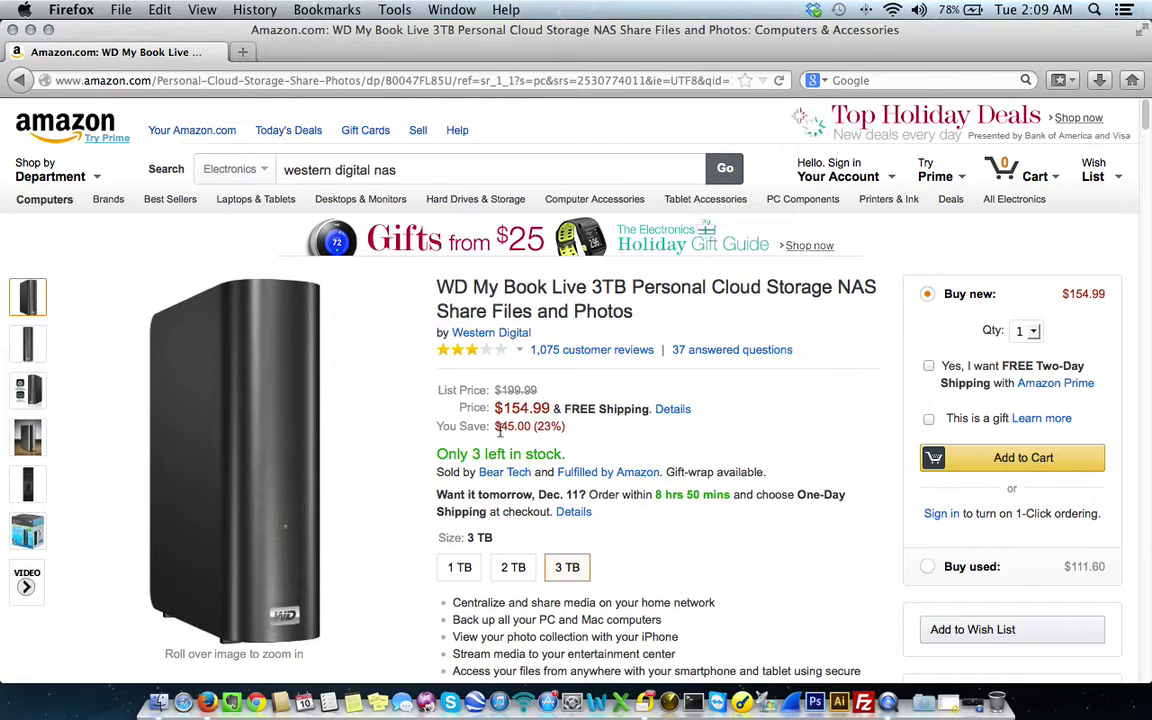
pyautogui.moveTo(22, 390)
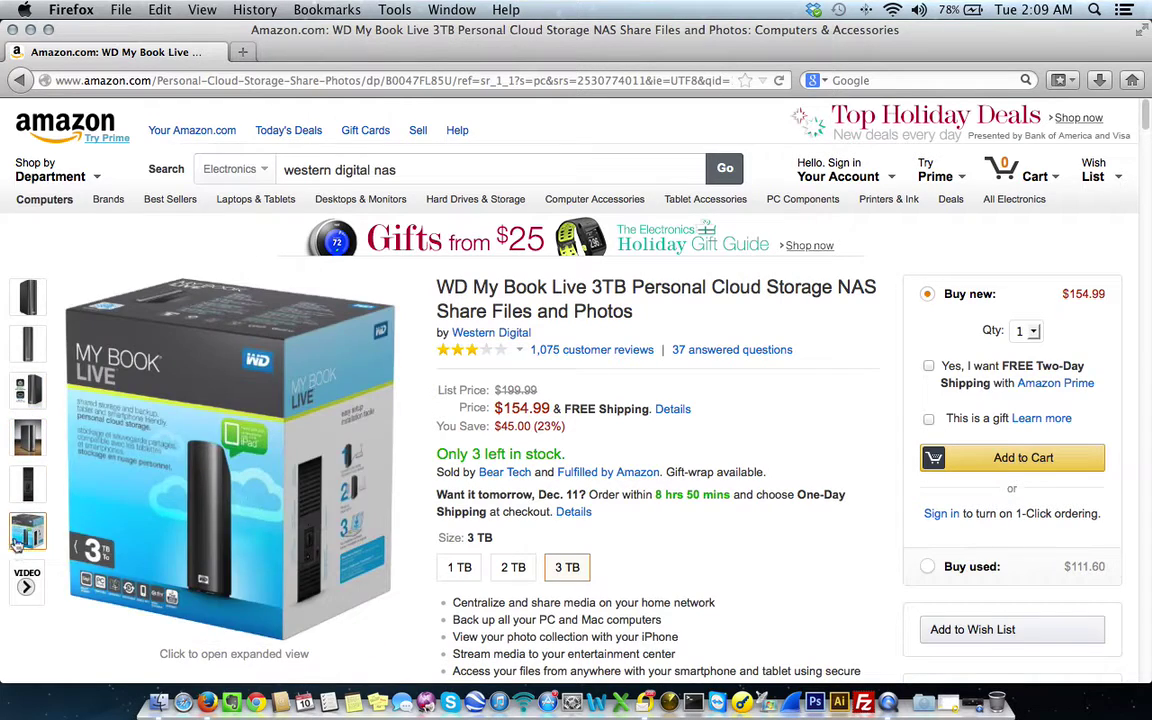
# - In the enlarged image viewer, zoom into the drive's back panel, zoom out, then show the front view
pyautogui.click(26, 487)
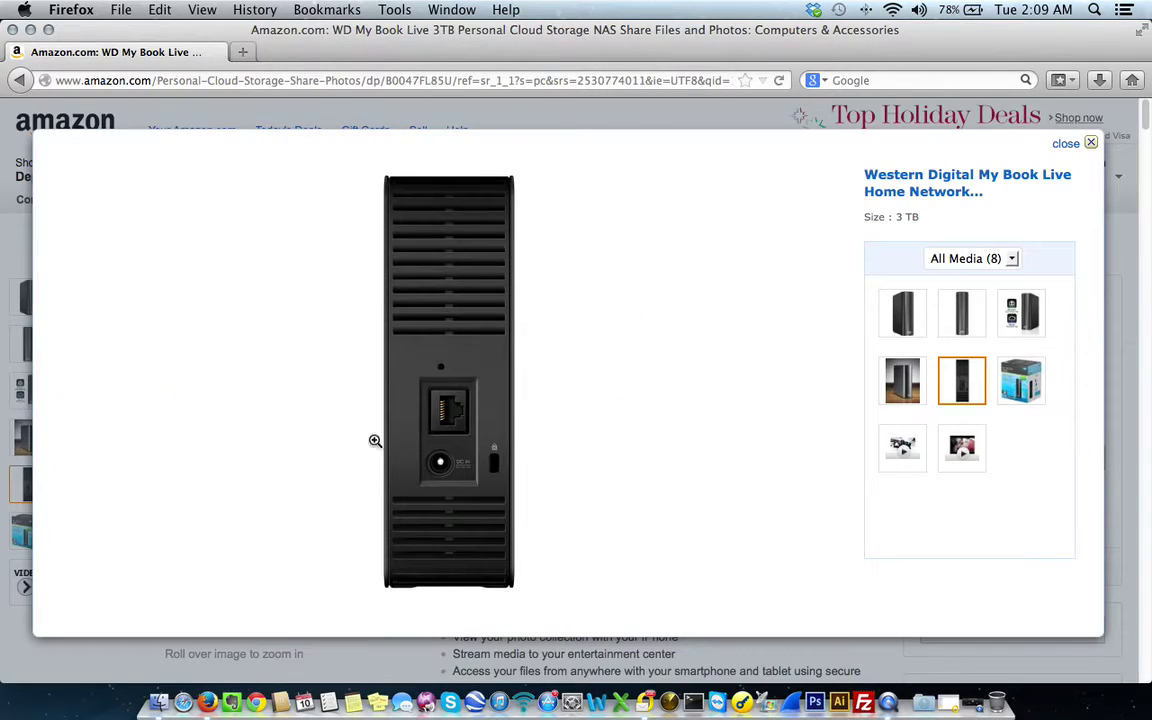
pyautogui.click(441, 414)
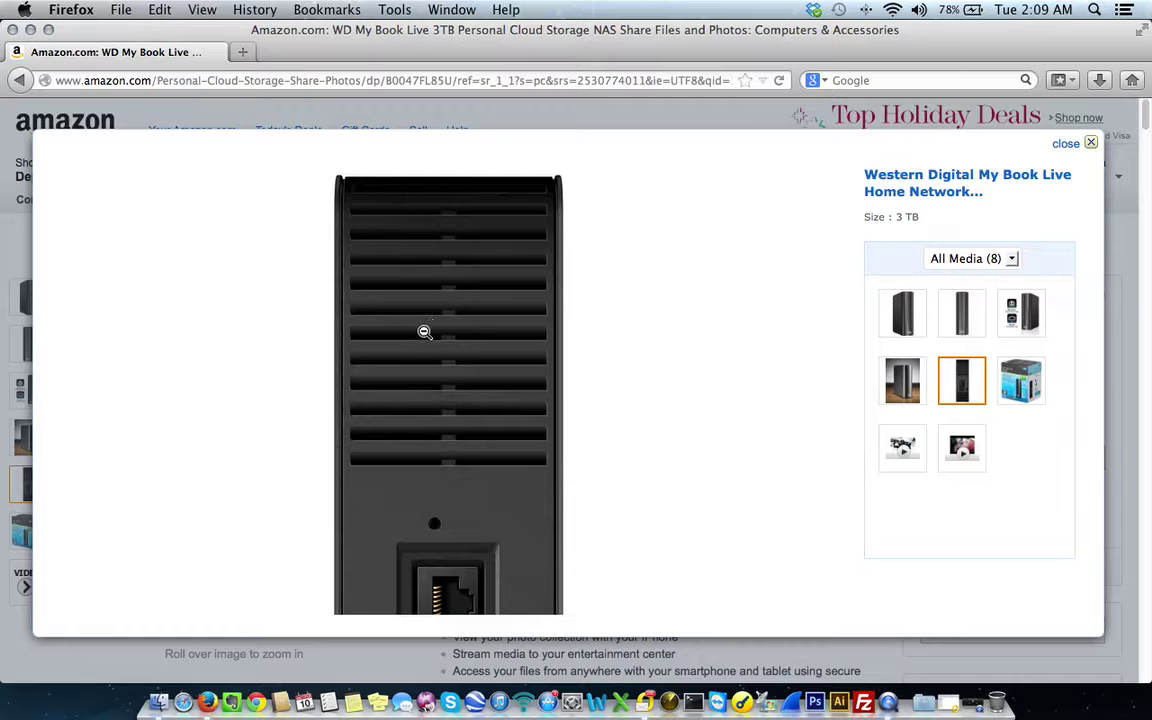
pyautogui.click(430, 413)
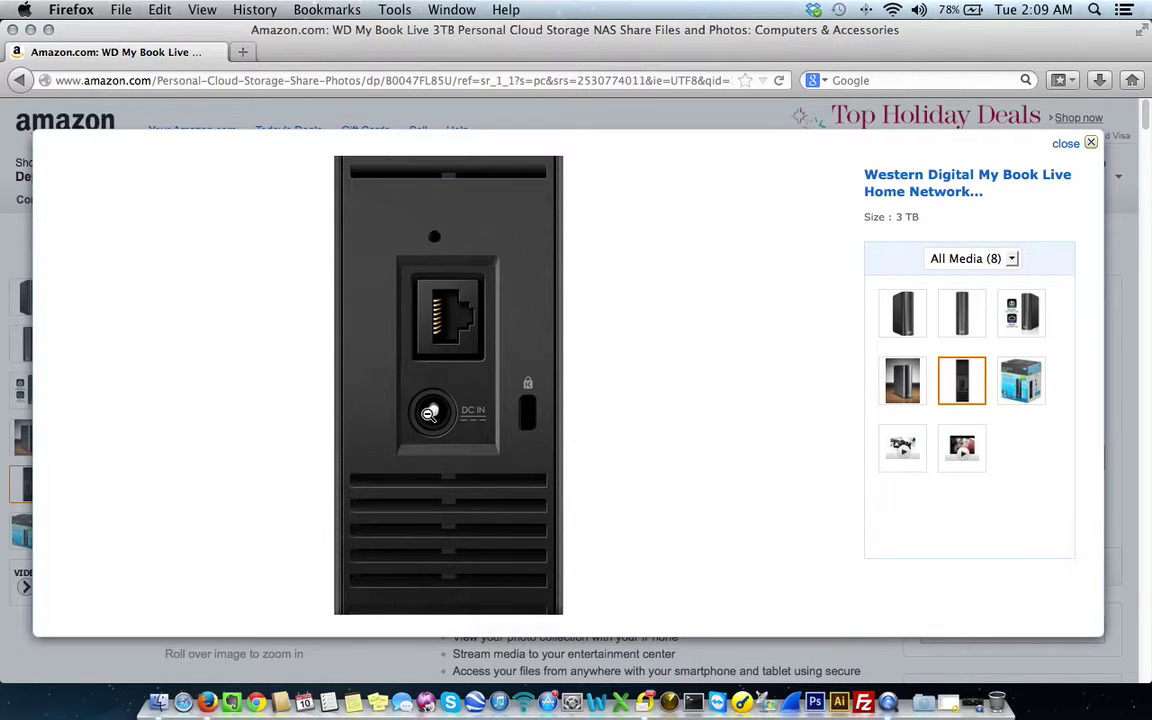
pyautogui.click(429, 413)
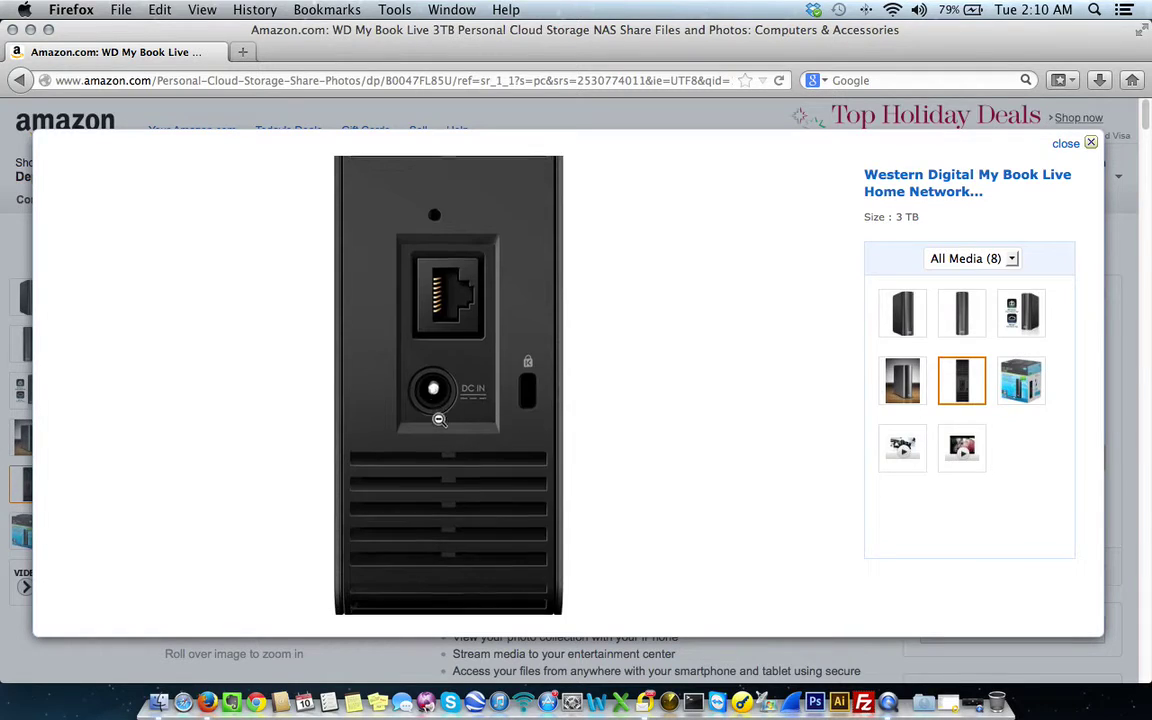
pyautogui.click(902, 313)
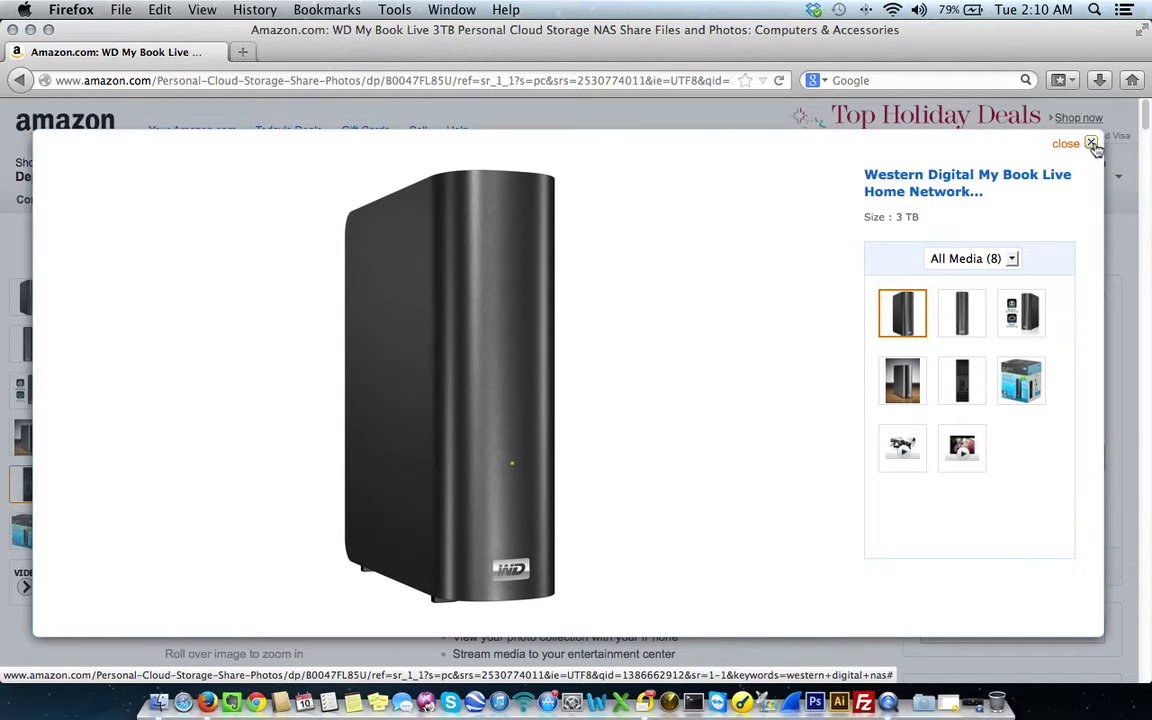
# - Close the product image viewer and quit Firefox
pyautogui.click(1091, 143)
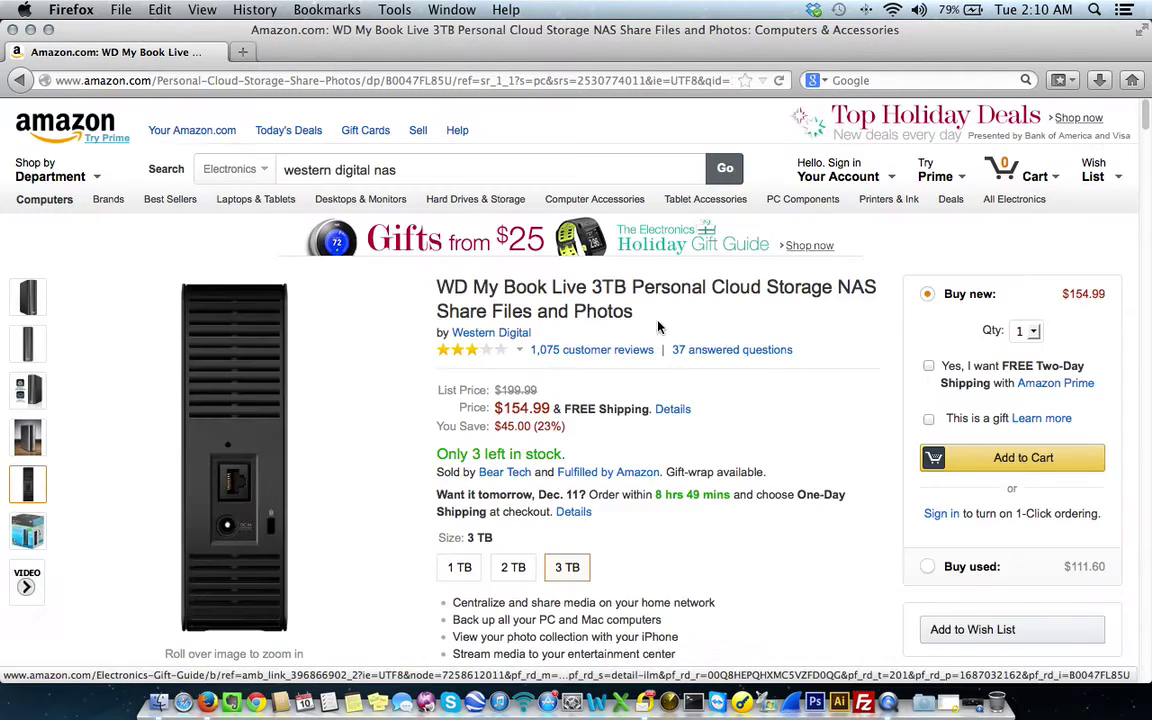
pyautogui.click(62, 10)
pyautogui.click(90, 176)
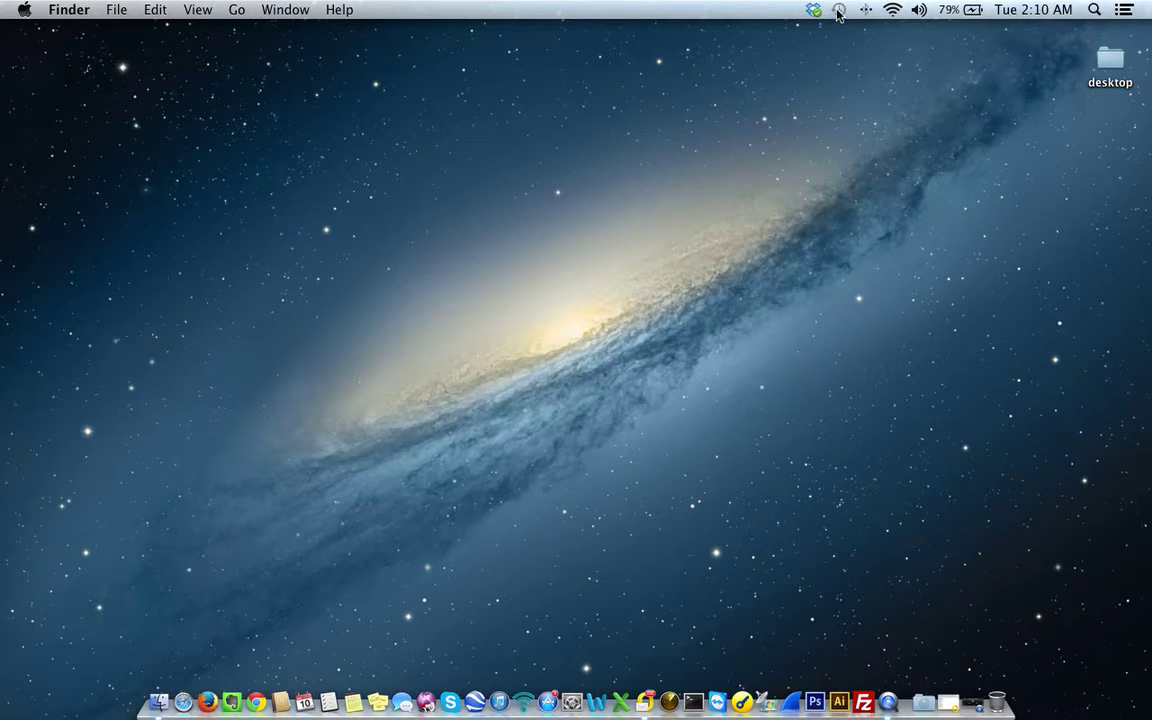
# - Check the Time Machine menu-bar status, then launch System Preferences from the Apple menu
pyautogui.click(839, 11)
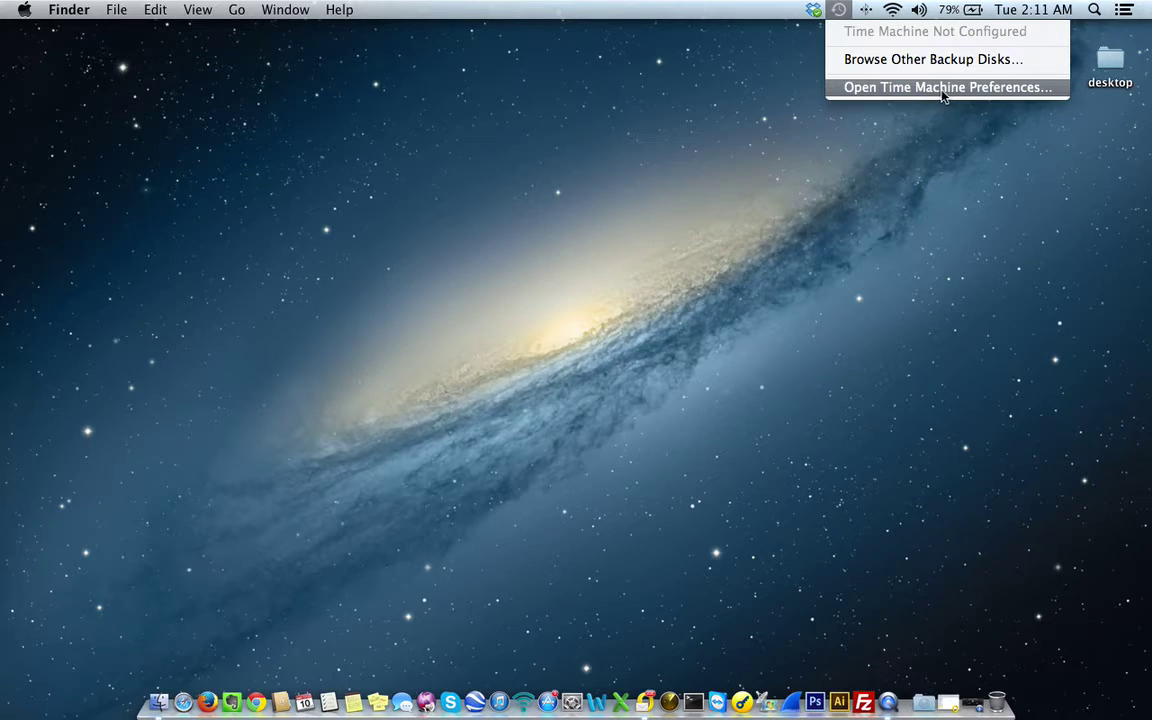
pyautogui.click(967, 243)
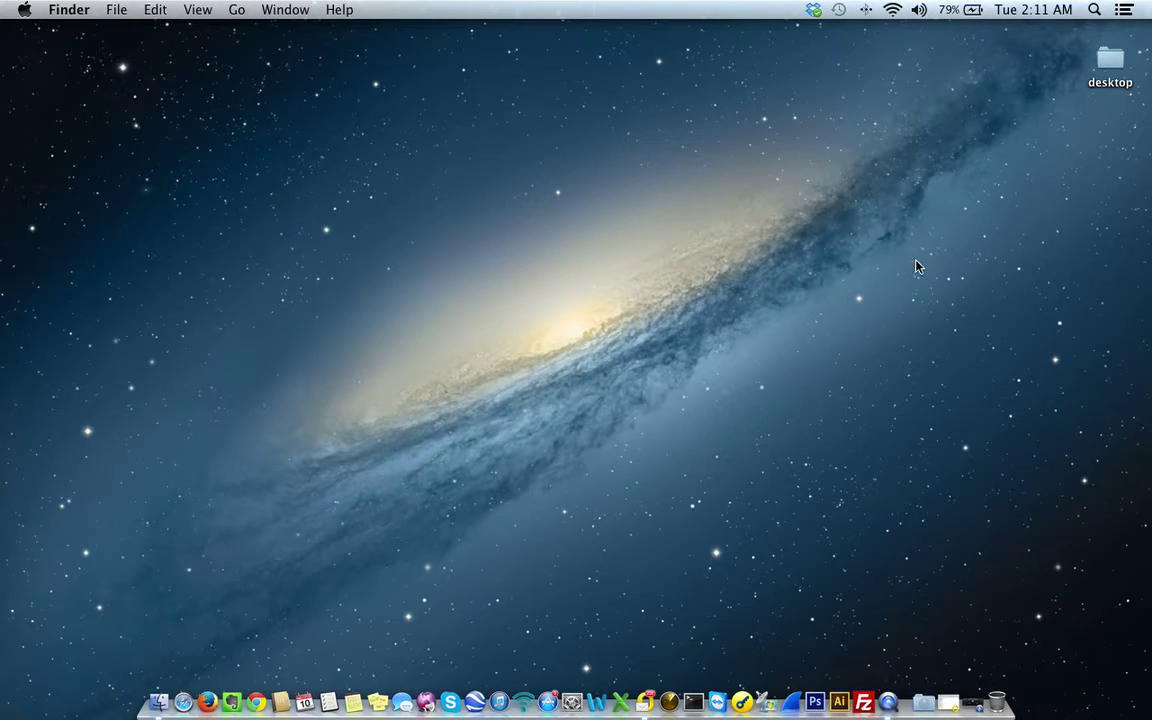
pyautogui.click(22, 14)
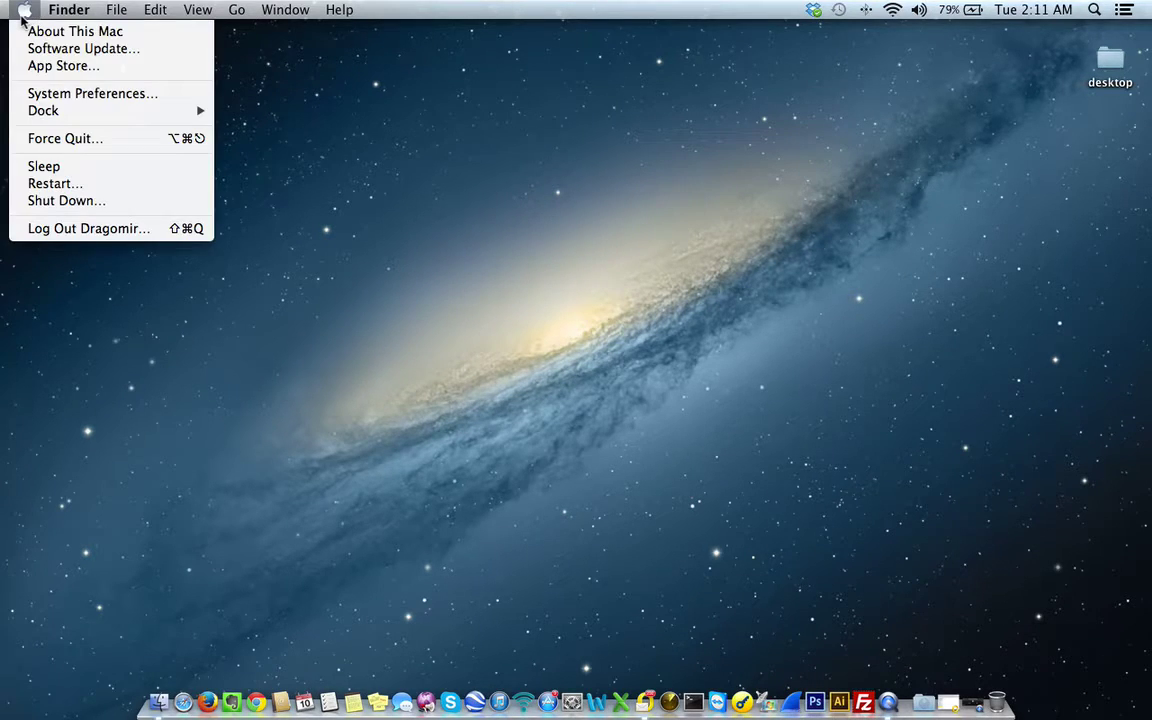
pyautogui.click(40, 94)
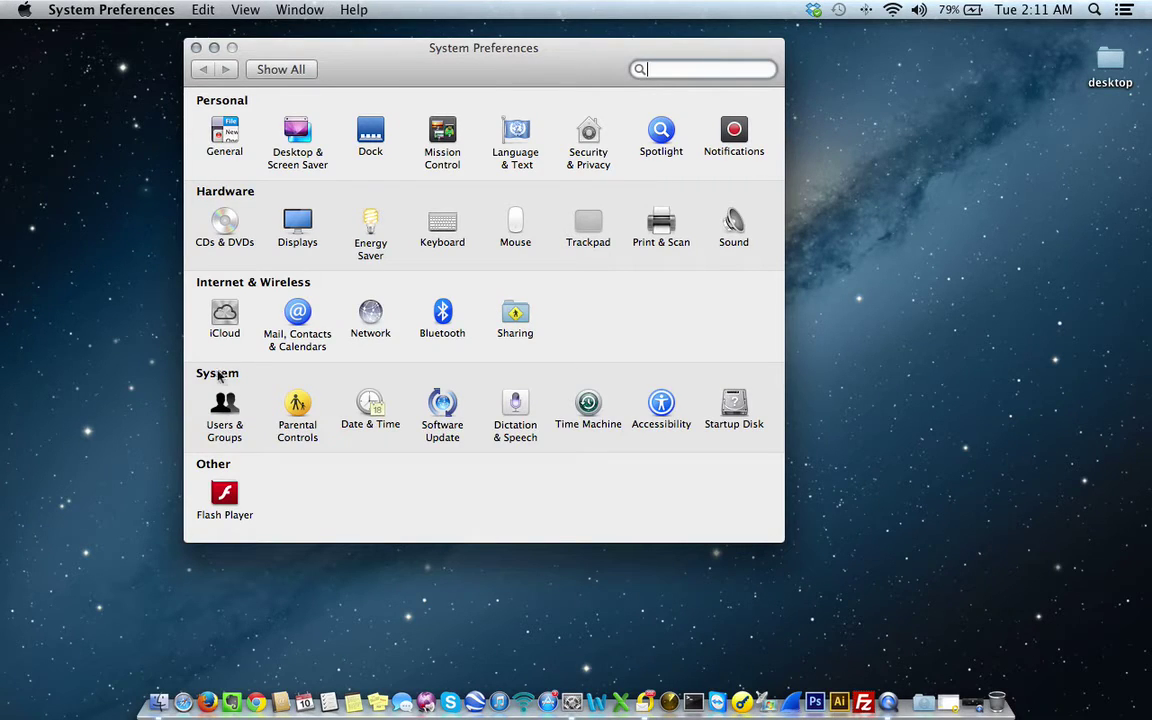
# - Open the Time Machine pane and switch it on to list the available backup disks
pyautogui.click(588, 406)
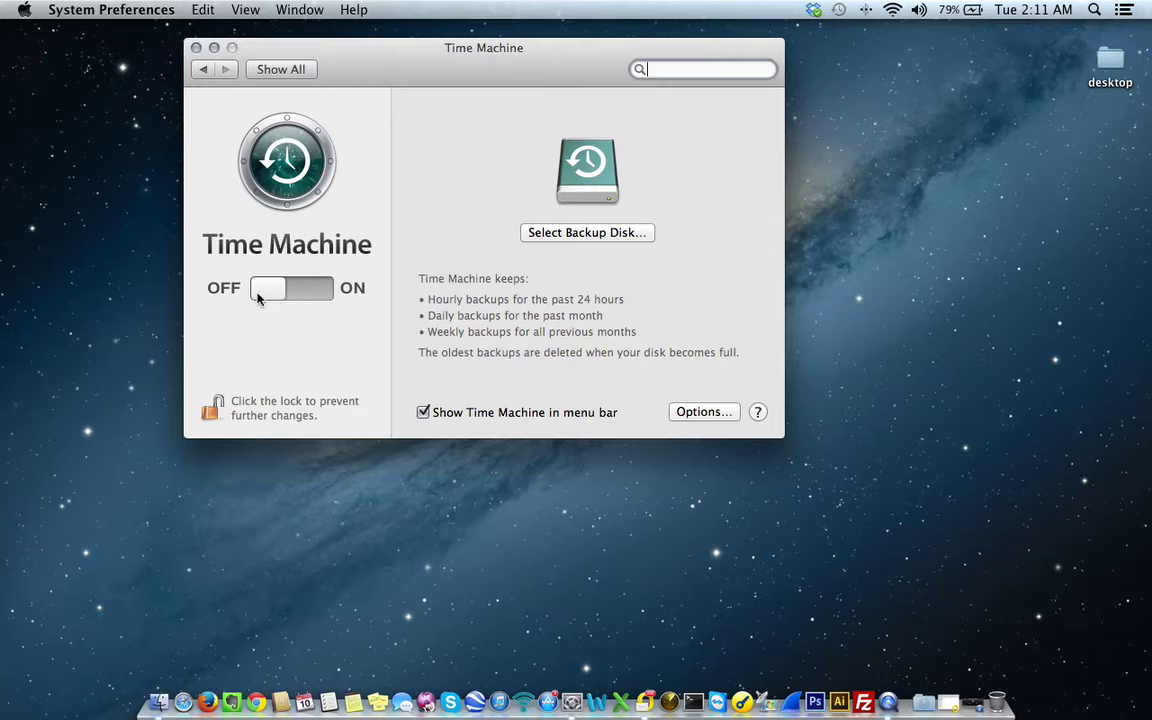
pyautogui.click(256, 297)
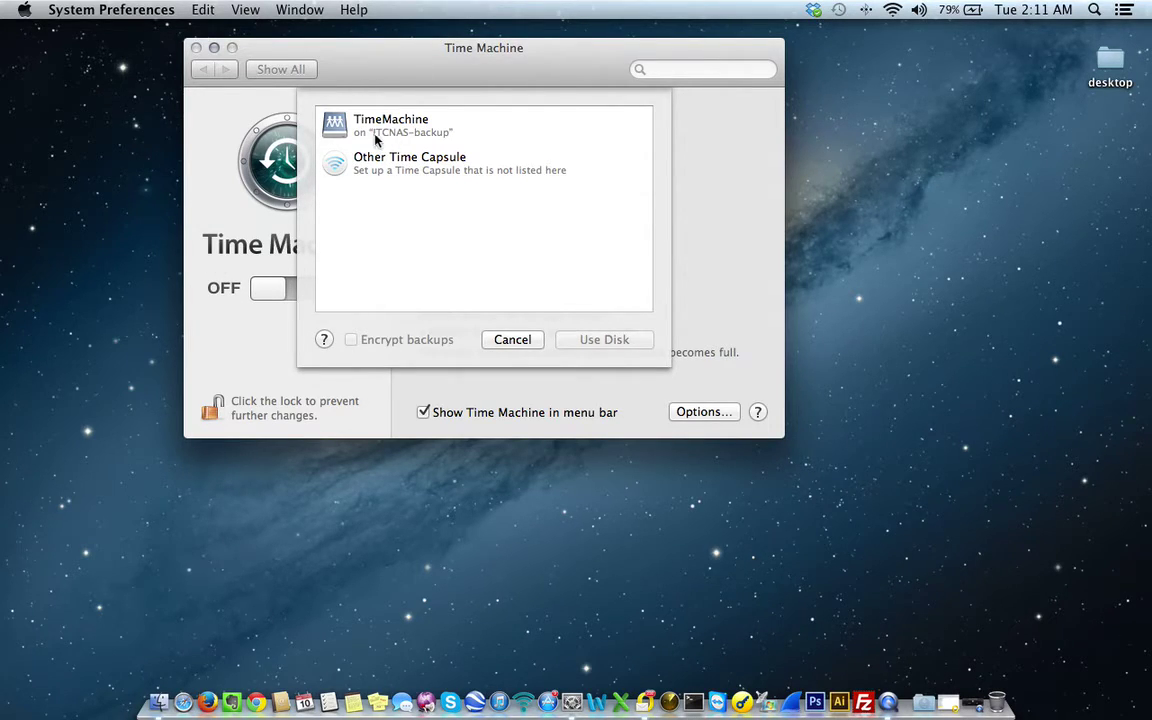
# - Select the TimeMachine share on ITCNAS-backup and confirm it as the backup disk
pyautogui.click(426, 138)
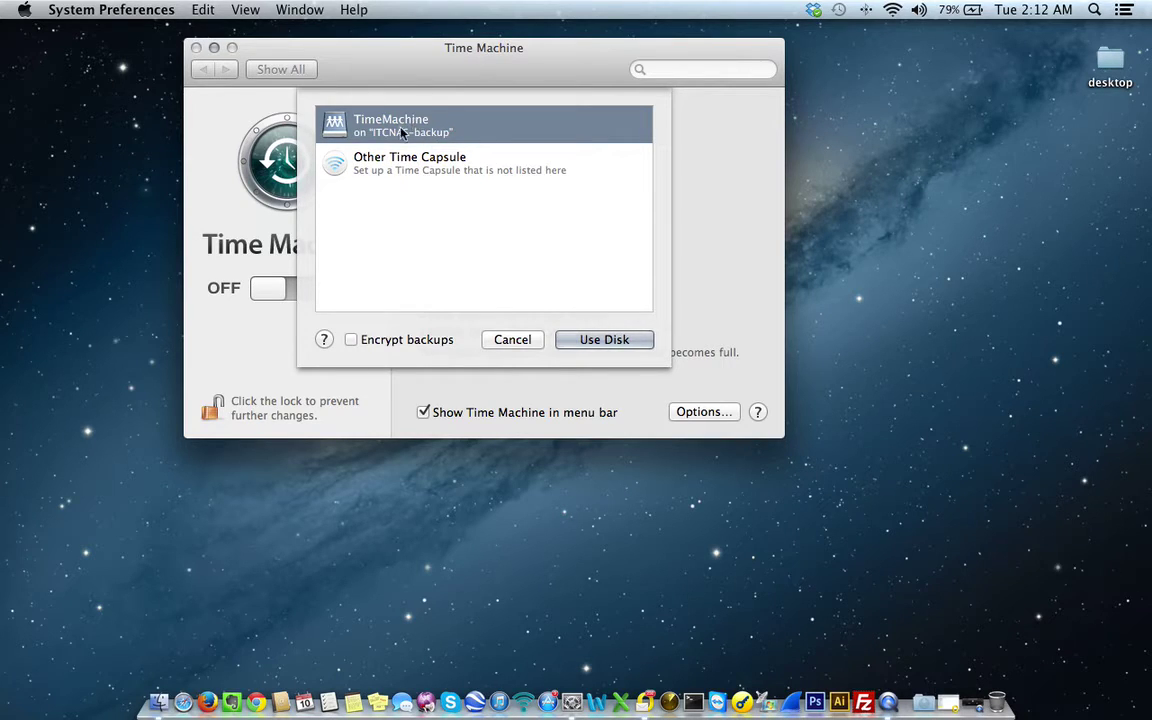
pyautogui.click(591, 340)
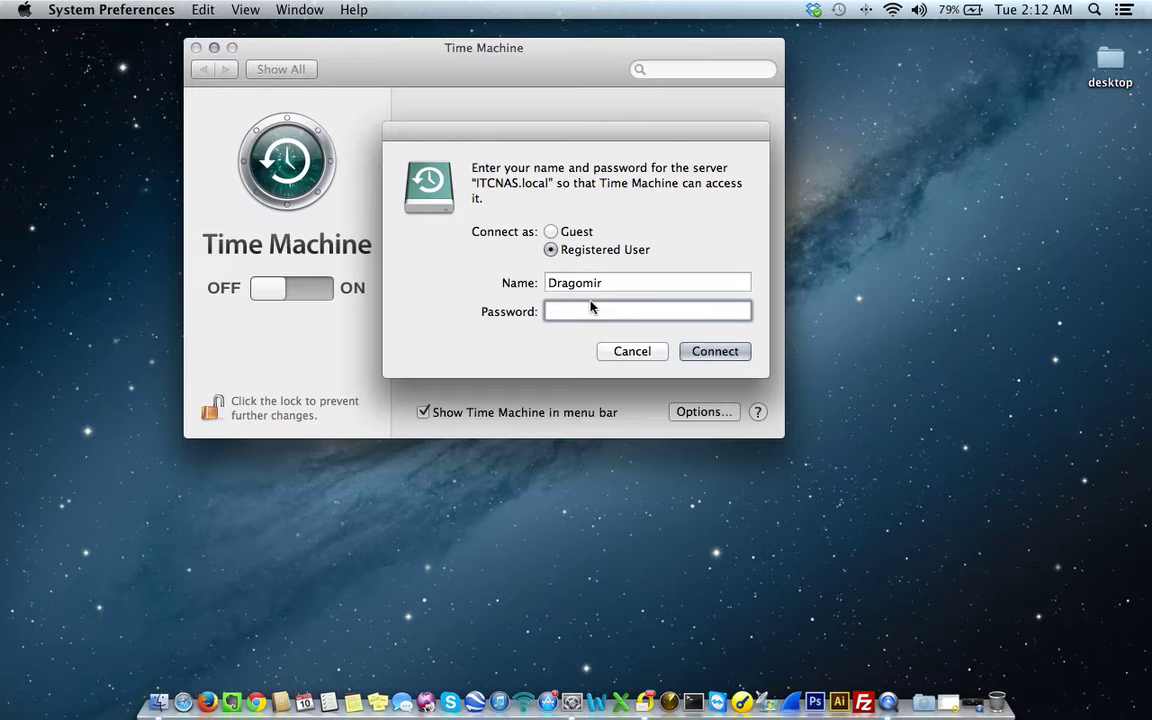
# - Connect to ITCNAS.local by entering the NAS account name and password
pyautogui.click(630, 281)
pyautogui.press('BackSpace')
pyautogui.write('admin')
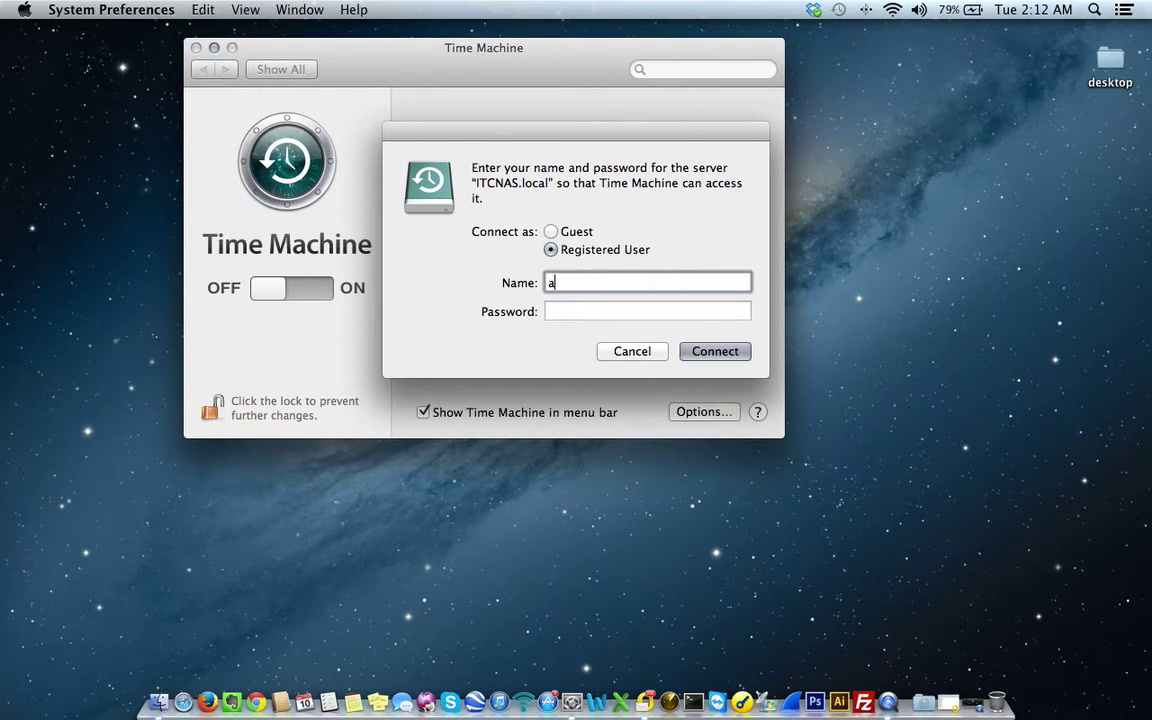
pyautogui.press('Tab')
pyautogui.write('••••••••••••')
pyautogui.press('Return')
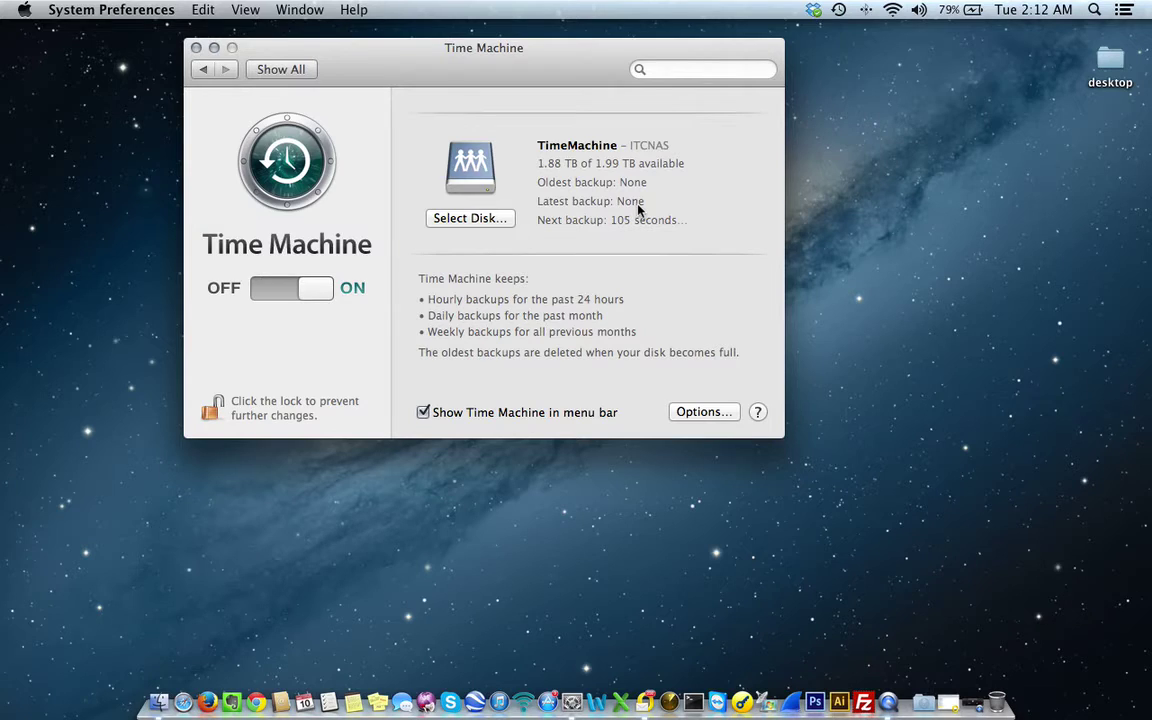
# - Open Time Machine Options to view the empty exclusion list and 57.84 GB backup estimate
pyautogui.click(680, 411)
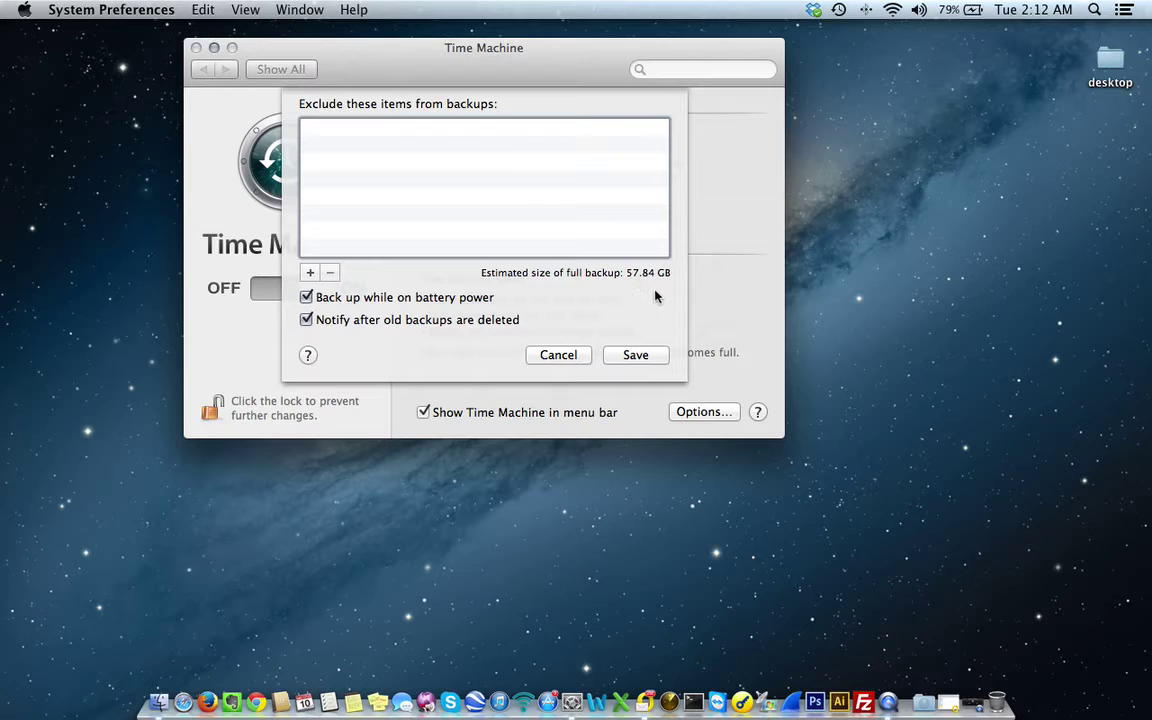
# - Cancel the Time Machine Options sheet, leaving backups on with the next one in 55 seconds
pyautogui.click(573, 362)
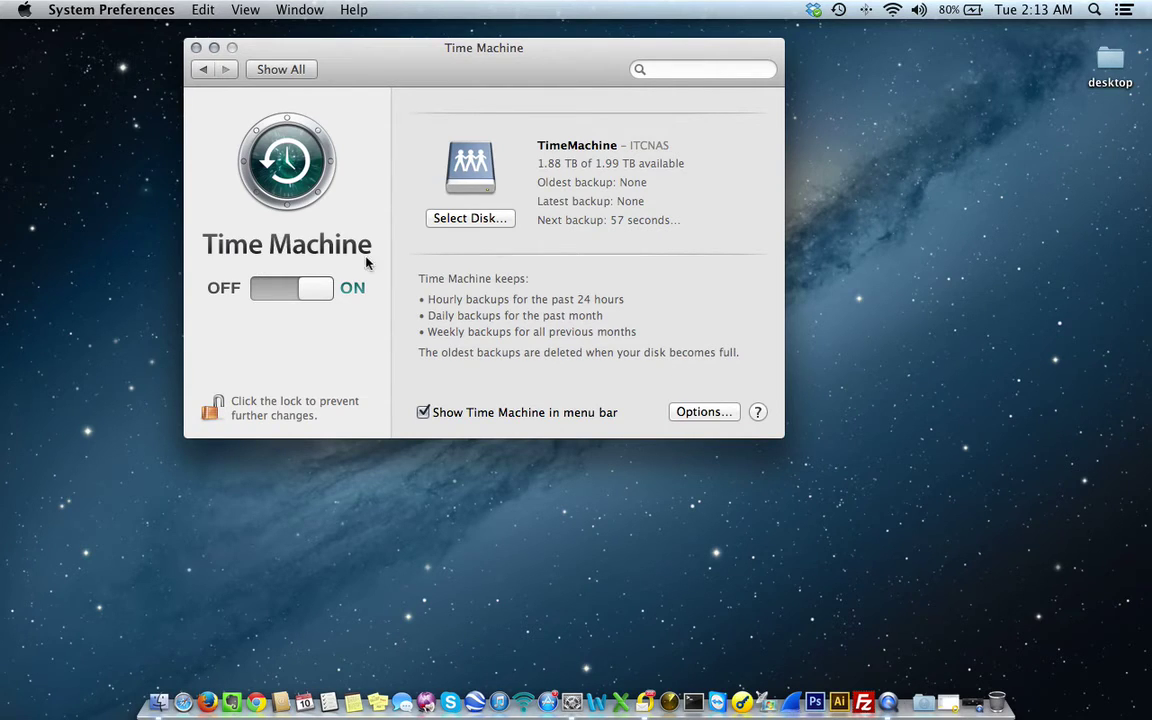
# - Switch Time Machine off, keeping the ITCNAS TimeMachine share selected, then go to QuickTime Player
pyautogui.click(316, 292)
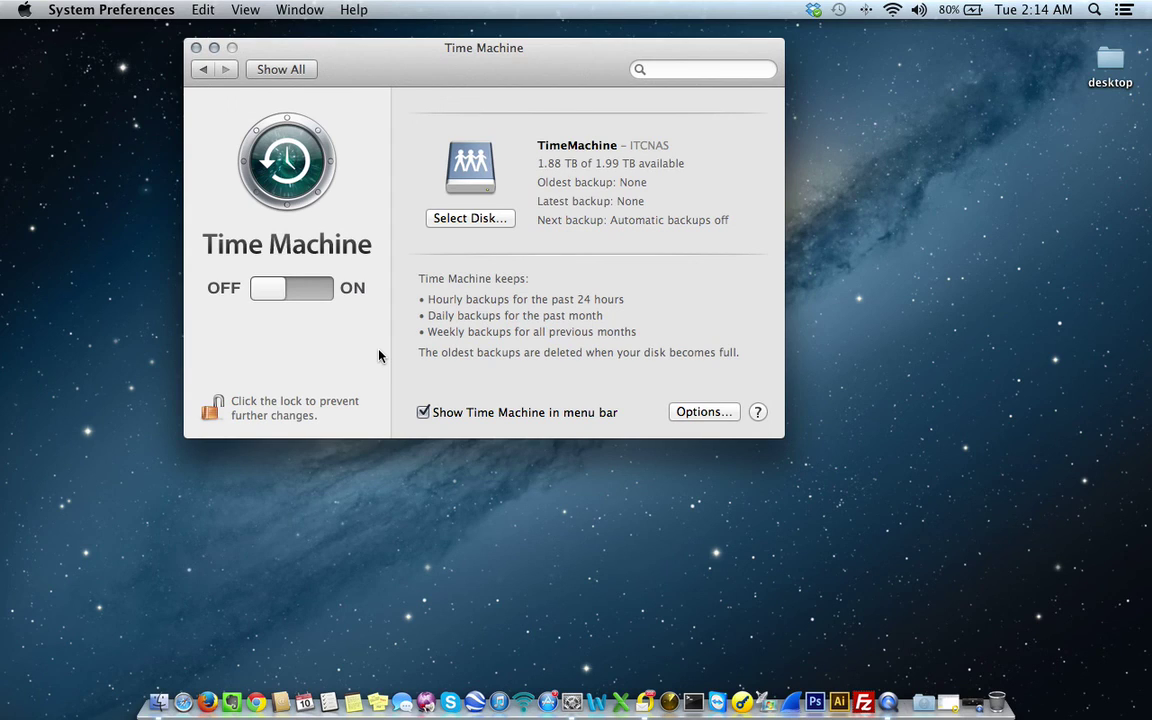
pyautogui.click(963, 704)
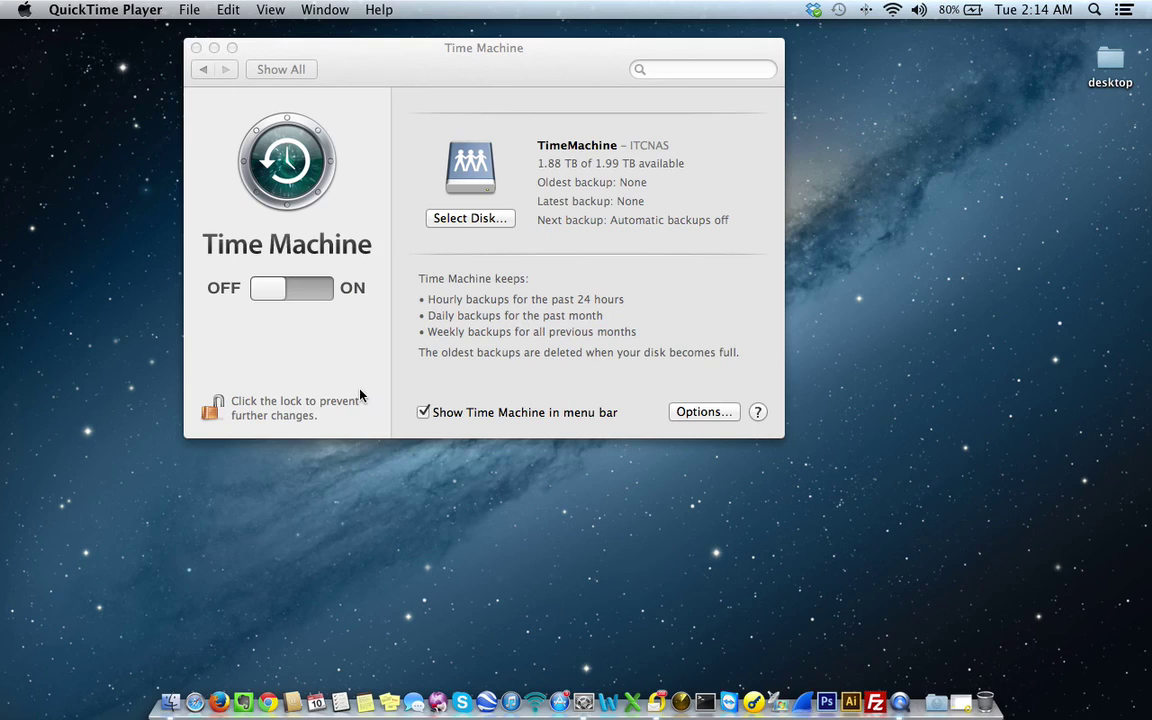